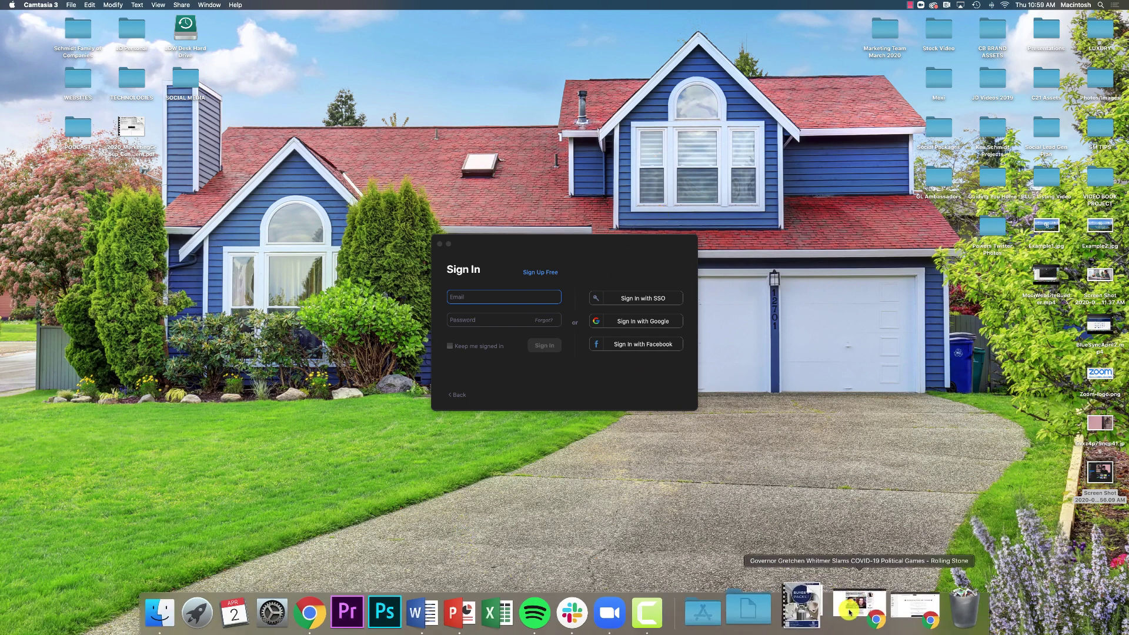
In a new Chrome tab, search 'zoom.ud' and open the Zoom: Video Conferencing homepage result.
{"action": "left_click", "coordinate": [882, 609]}
{"action": "key", "text": "super+t"}
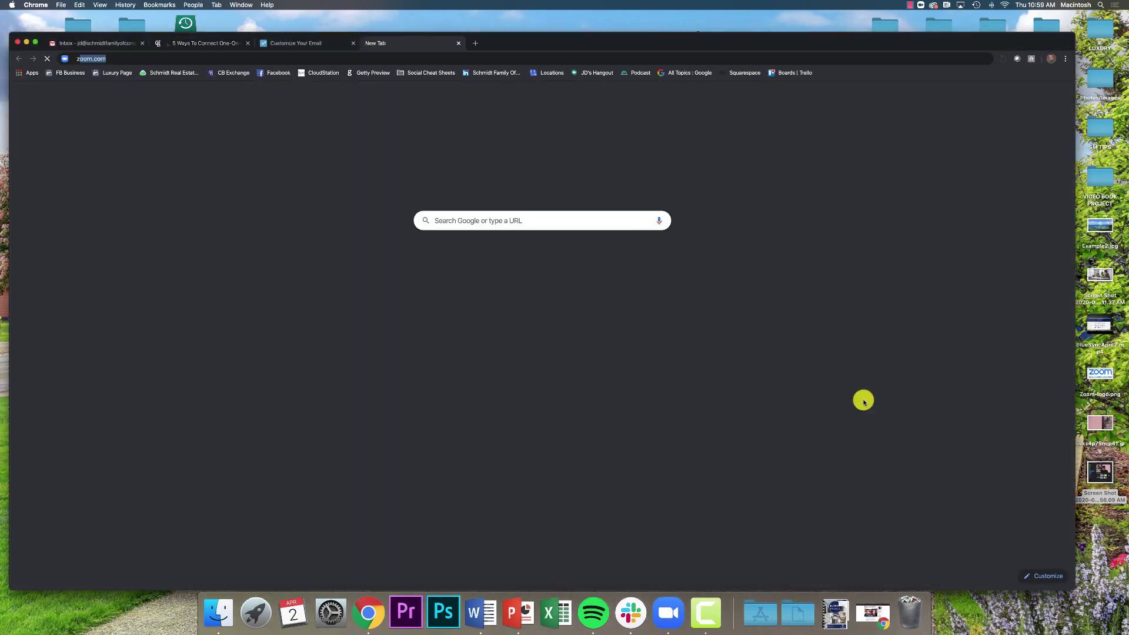
{"action": "type", "text": "zoom.ud"}
{"action": "key", "text": "Return"}
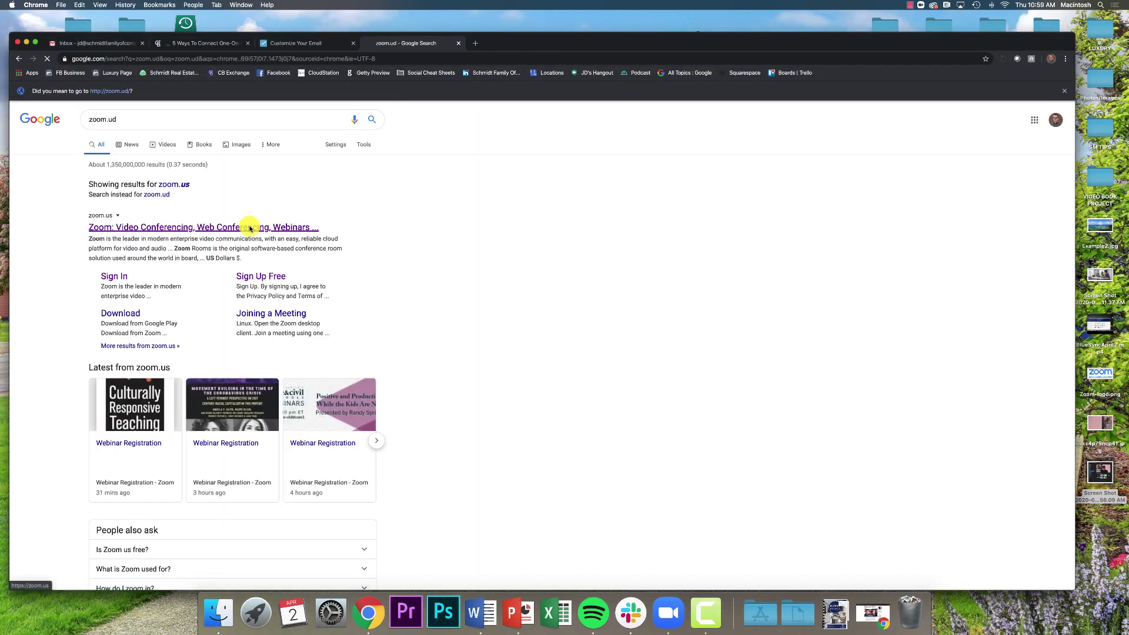
{"action": "left_click", "coordinate": [251, 229]}
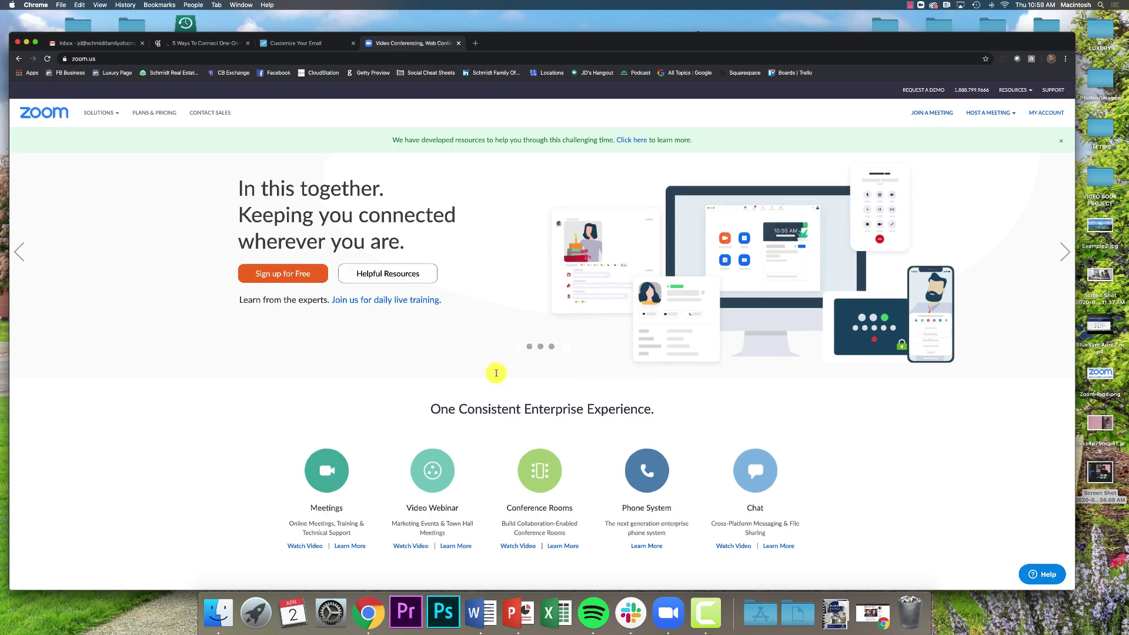
Open MY ACCOUNT on zoom.us, then choose SIGN OUT from the avatar menu.
{"action": "scroll", "coordinate": [494, 372], "scroll_direction": "down", "scroll_amount": 5}
{"action": "scroll", "coordinate": [501, 374], "scroll_direction": "down", "scroll_amount": 8}
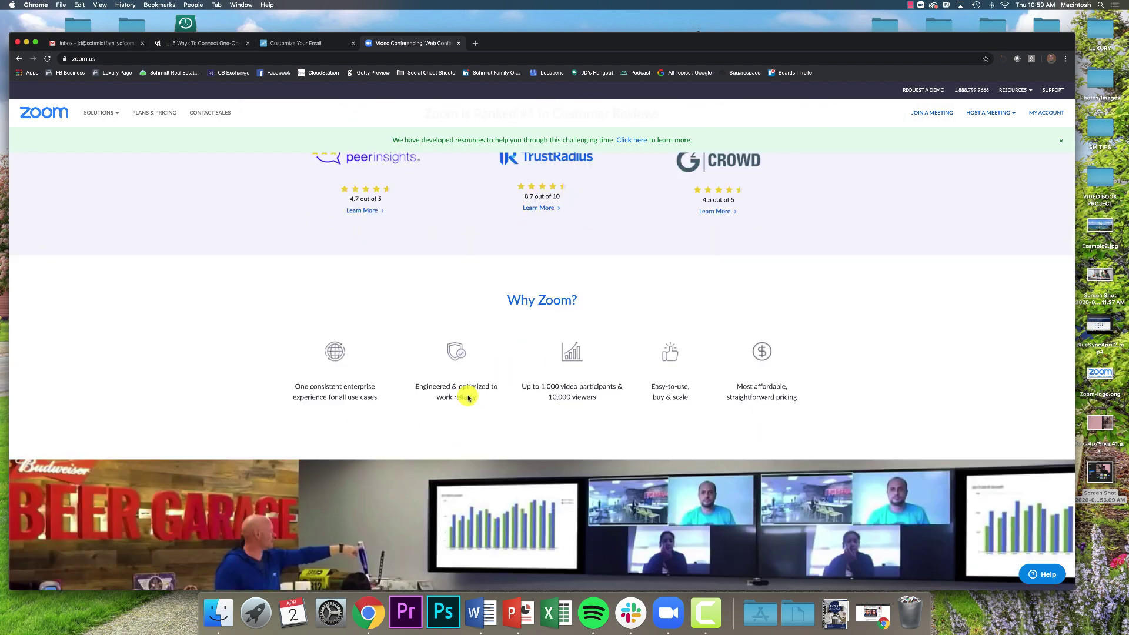
{"action": "scroll", "coordinate": [470, 397], "scroll_direction": "down", "scroll_amount": 3}
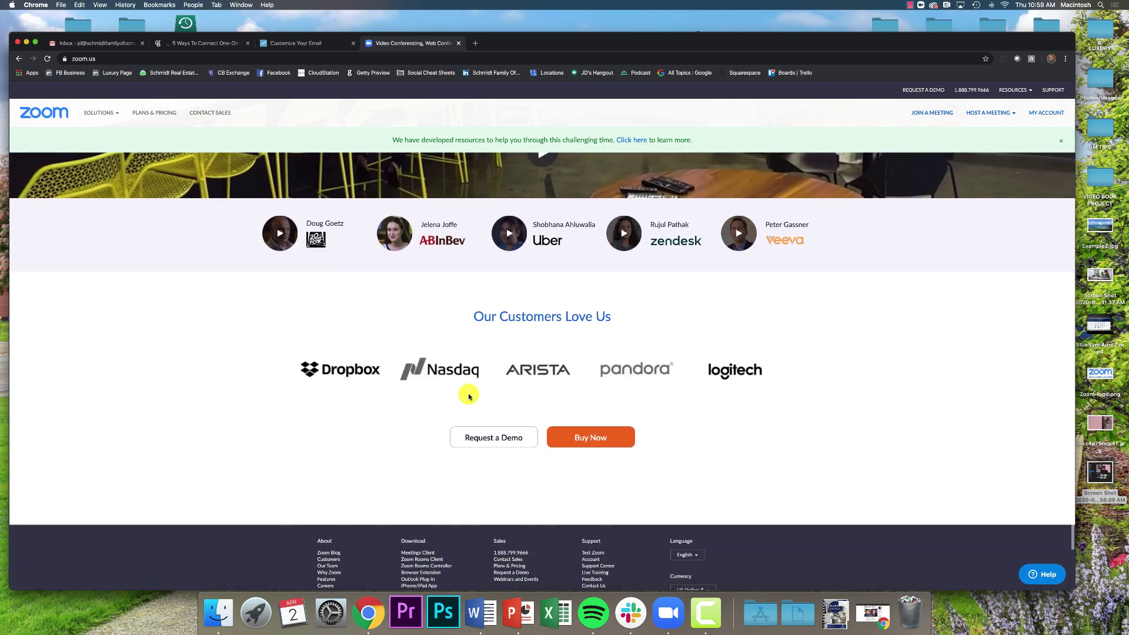
{"action": "scroll", "coordinate": [470, 397], "scroll_direction": "up", "scroll_amount": 20}
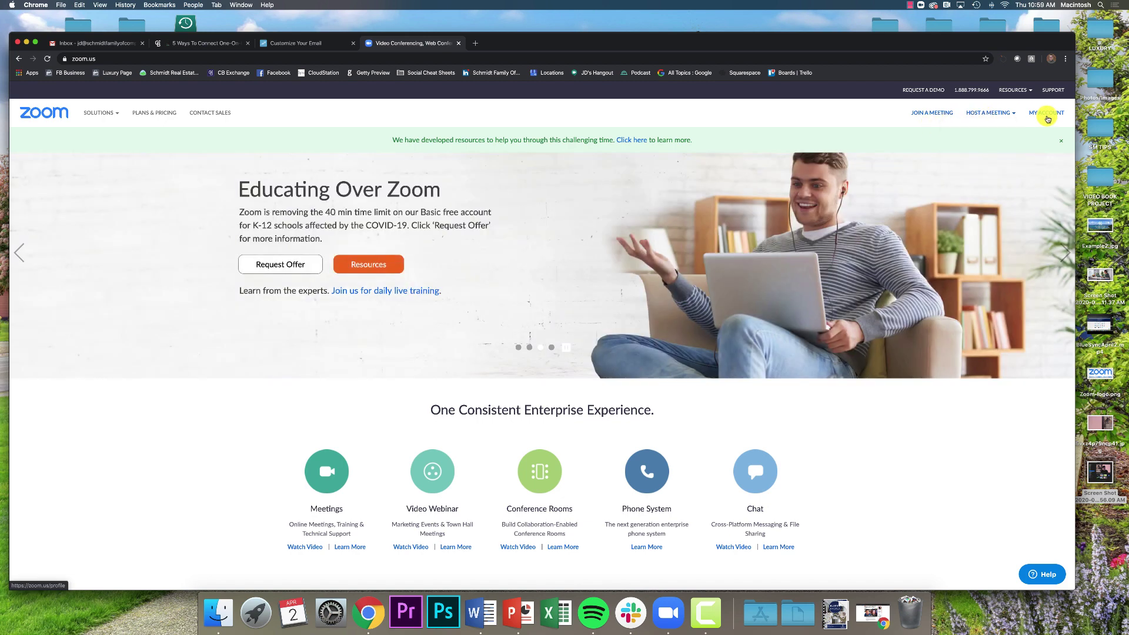
{"action": "left_click", "coordinate": [1047, 115]}
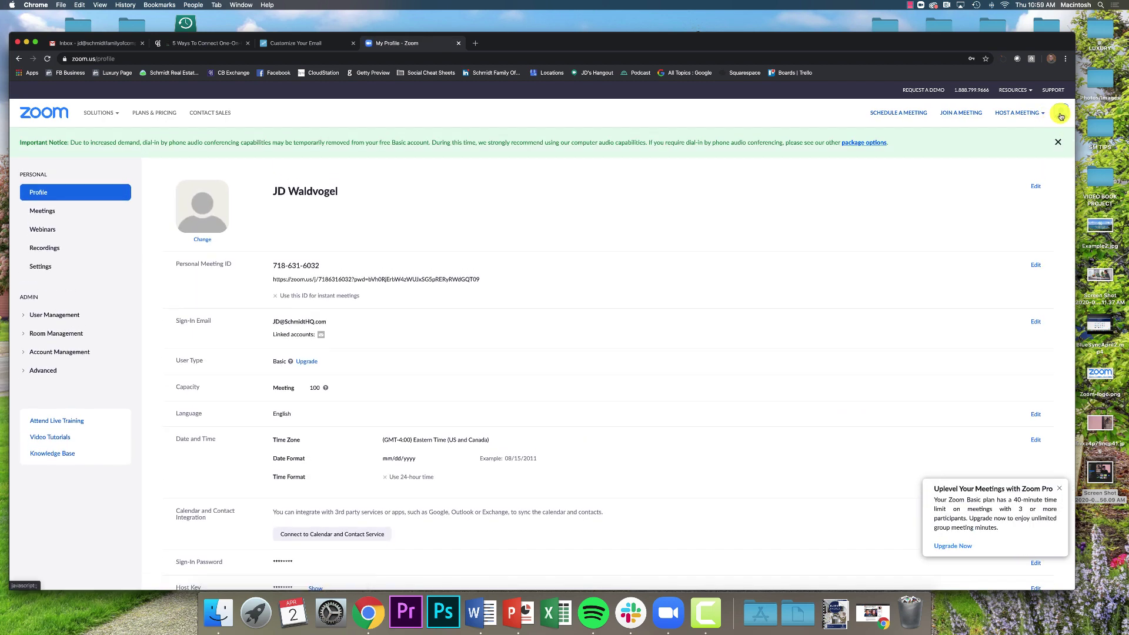
{"action": "mouse_move", "coordinate": [1052, 114]}
{"action": "left_click", "coordinate": [1018, 171]}
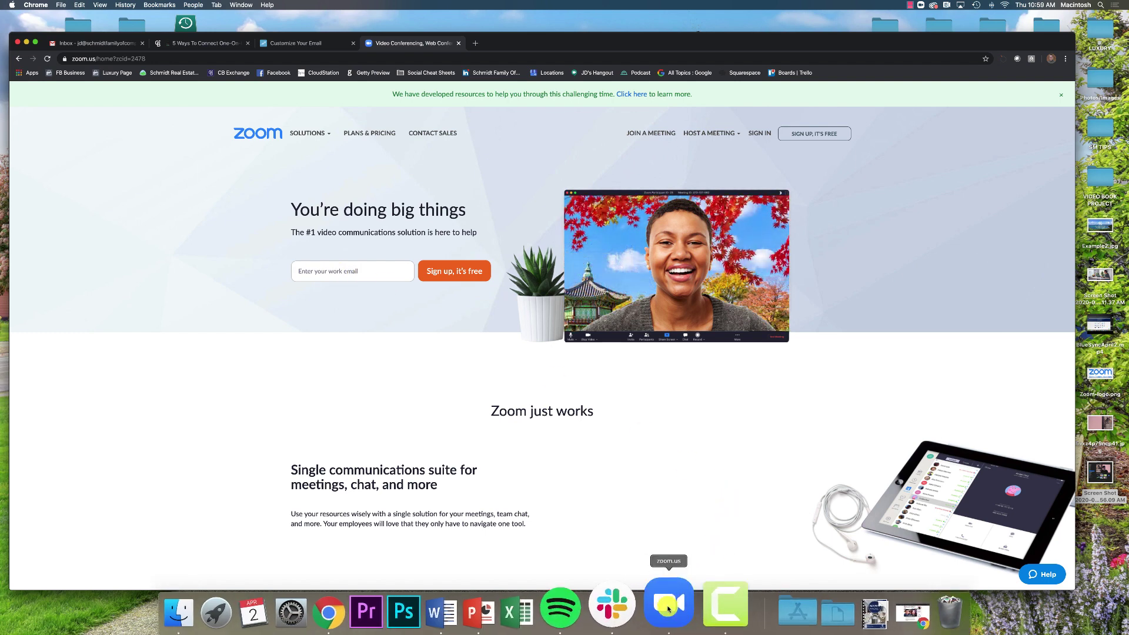
From the Zoom desktop app's Sign In window, open the Sign Up Free page and focus its email field.
{"action": "left_click", "coordinate": [664, 609]}
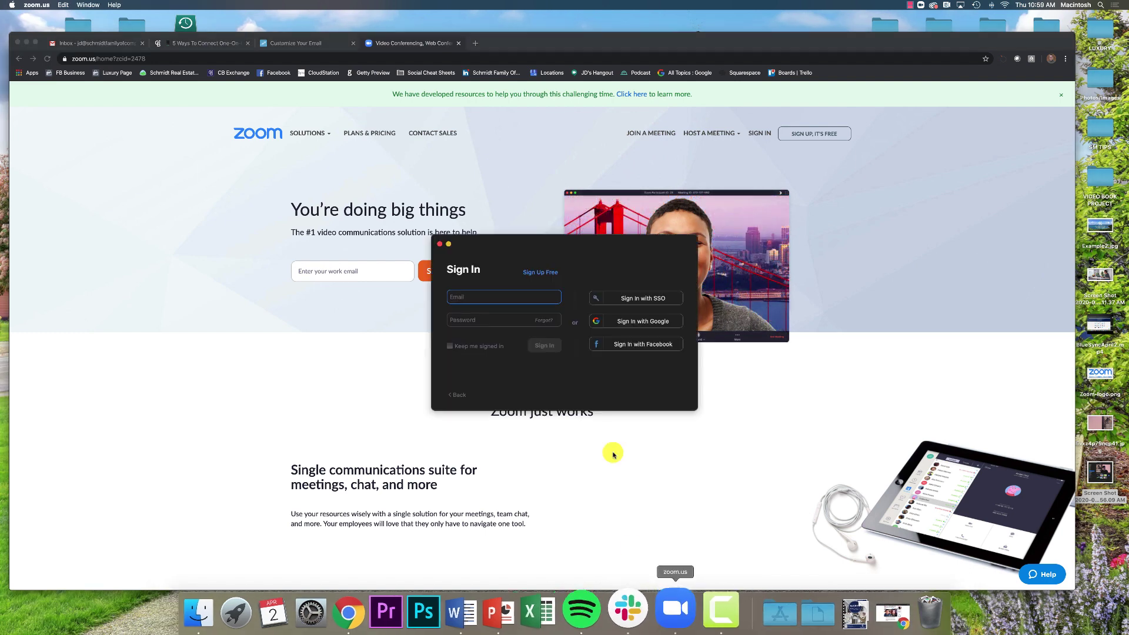
{"action": "left_click", "coordinate": [540, 273]}
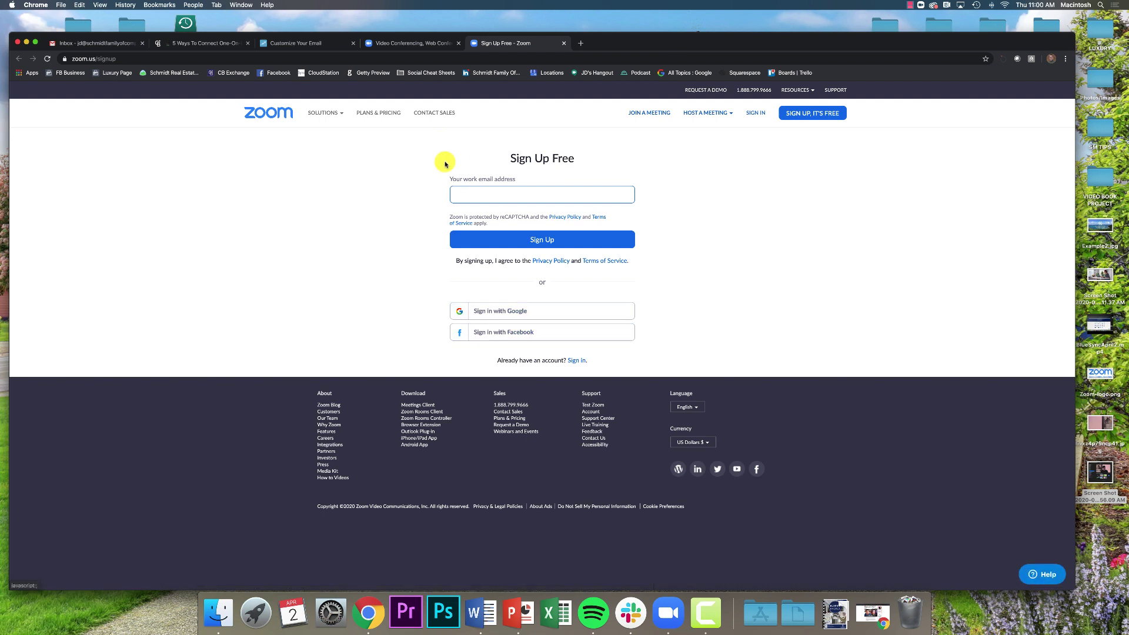
{"action": "left_click", "coordinate": [475, 193]}
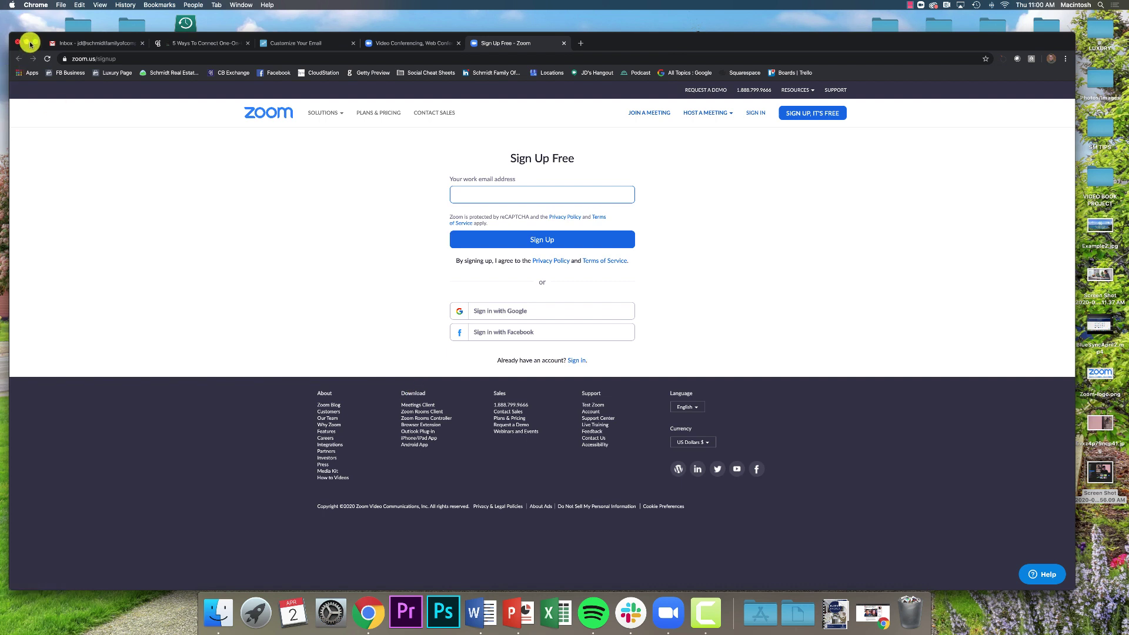
Sign in on the Zoom website with the saved work e-mail and the account password.
{"action": "left_click", "coordinate": [756, 112]}
{"action": "triple_click", "coordinate": [554, 198]}
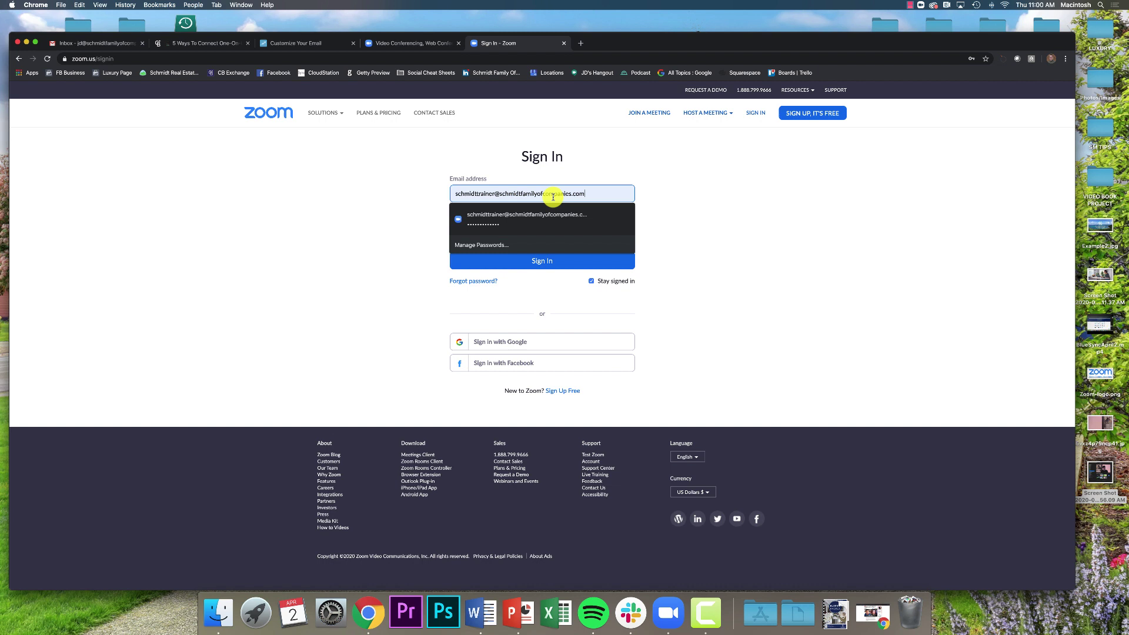
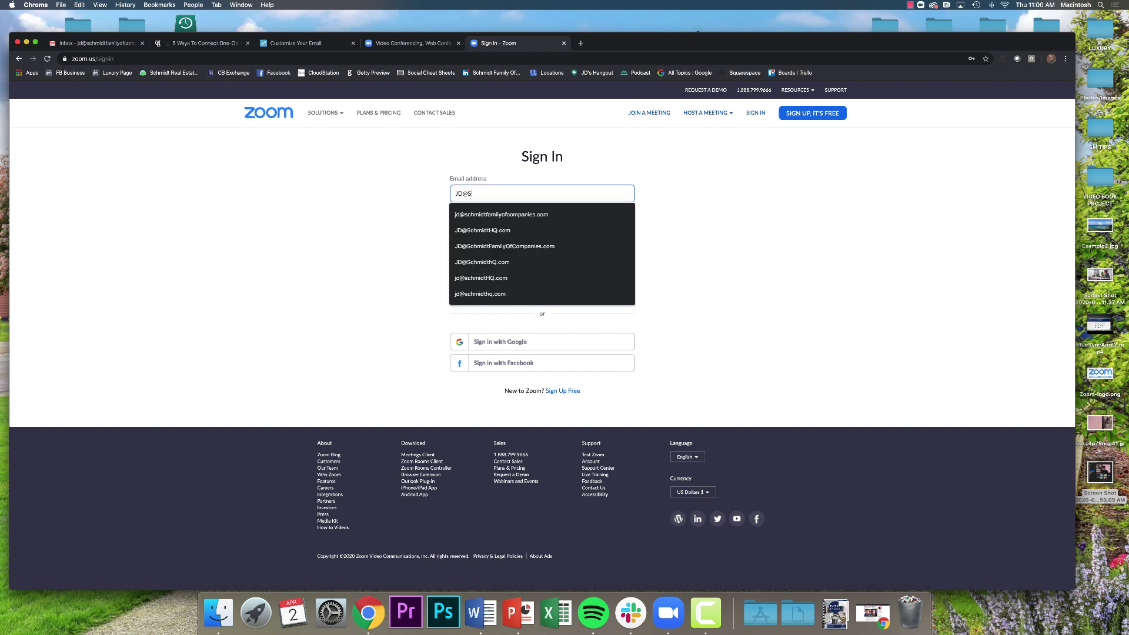
{"action": "left_click", "coordinate": [499, 230]}
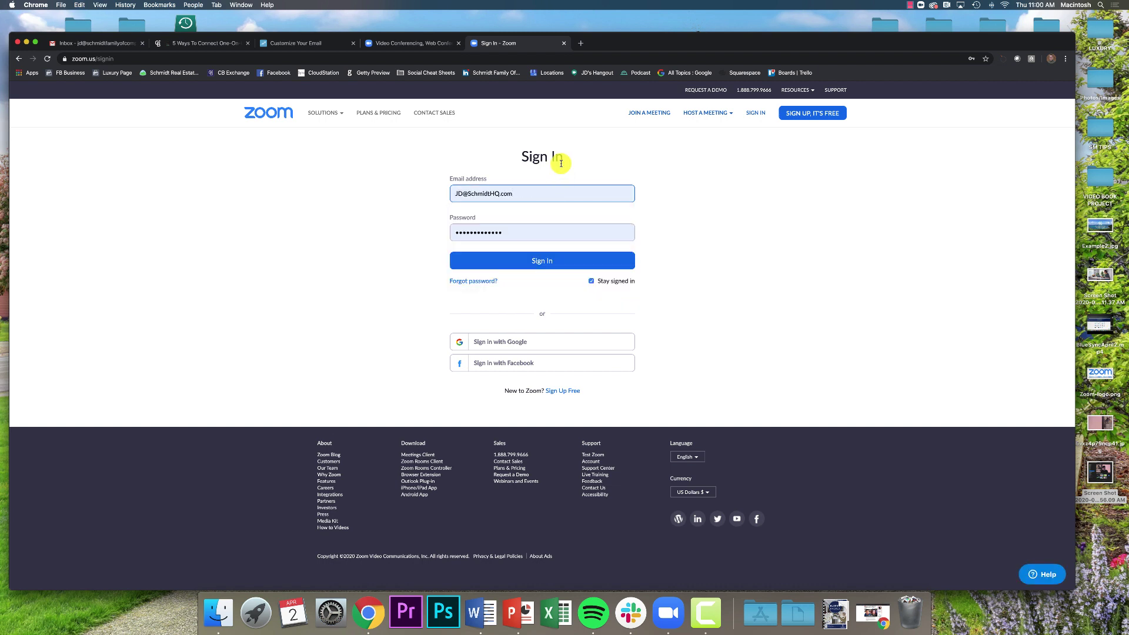
{"action": "triple_click", "coordinate": [532, 231]}
{"action": "type", "text": "•"}
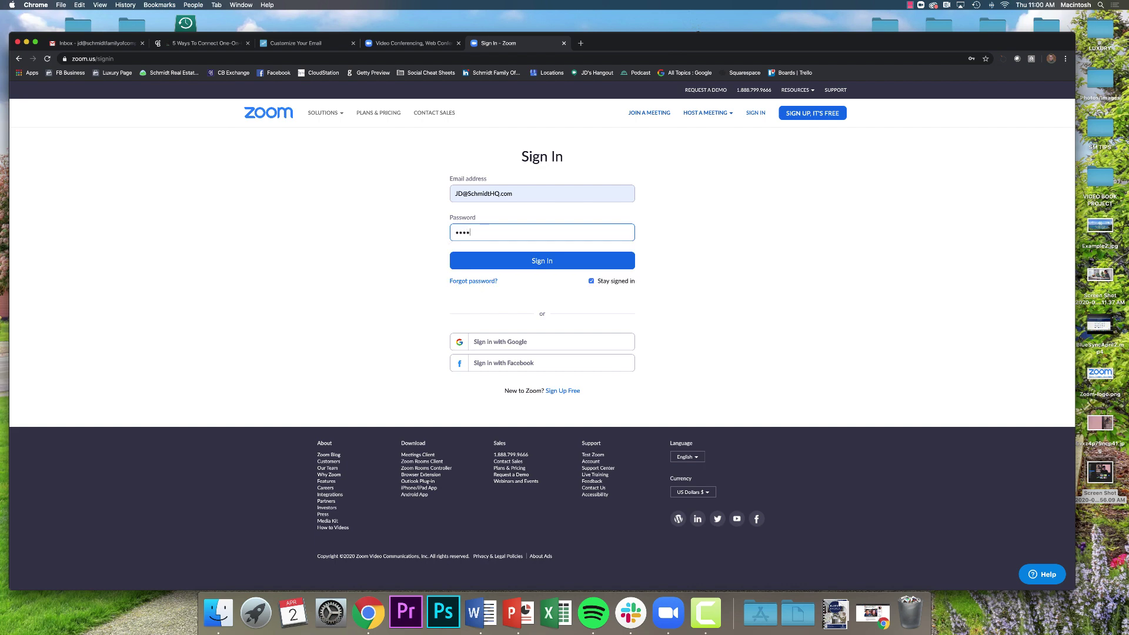
{"action": "key", "text": "Return"}
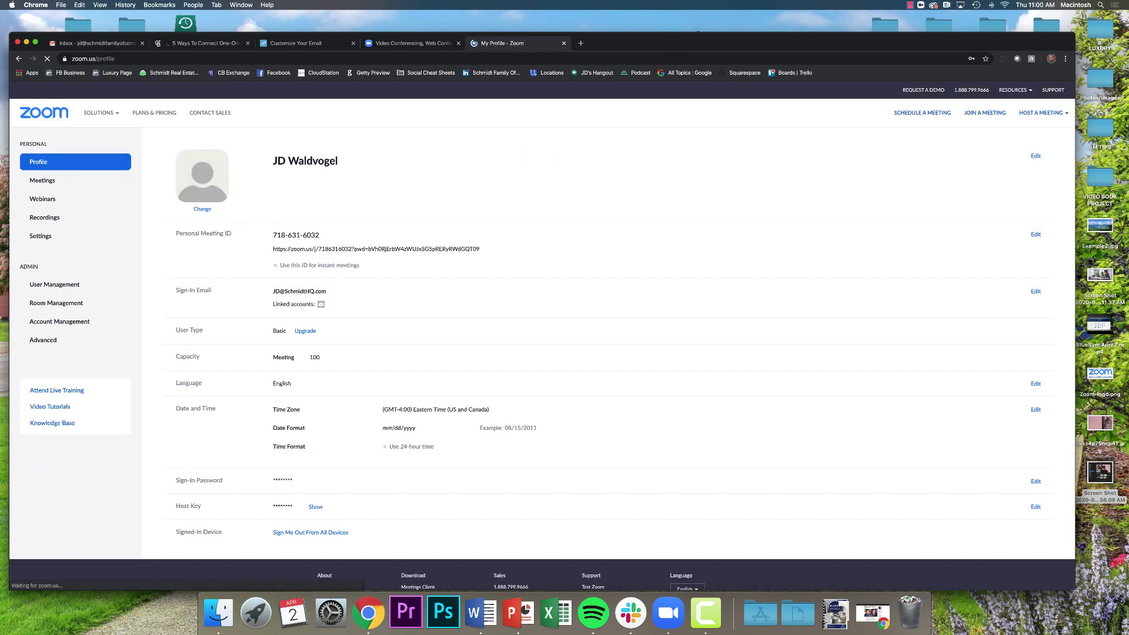
{"action": "scroll", "coordinate": [627, 297], "scroll_direction": "down", "scroll_amount": 2}
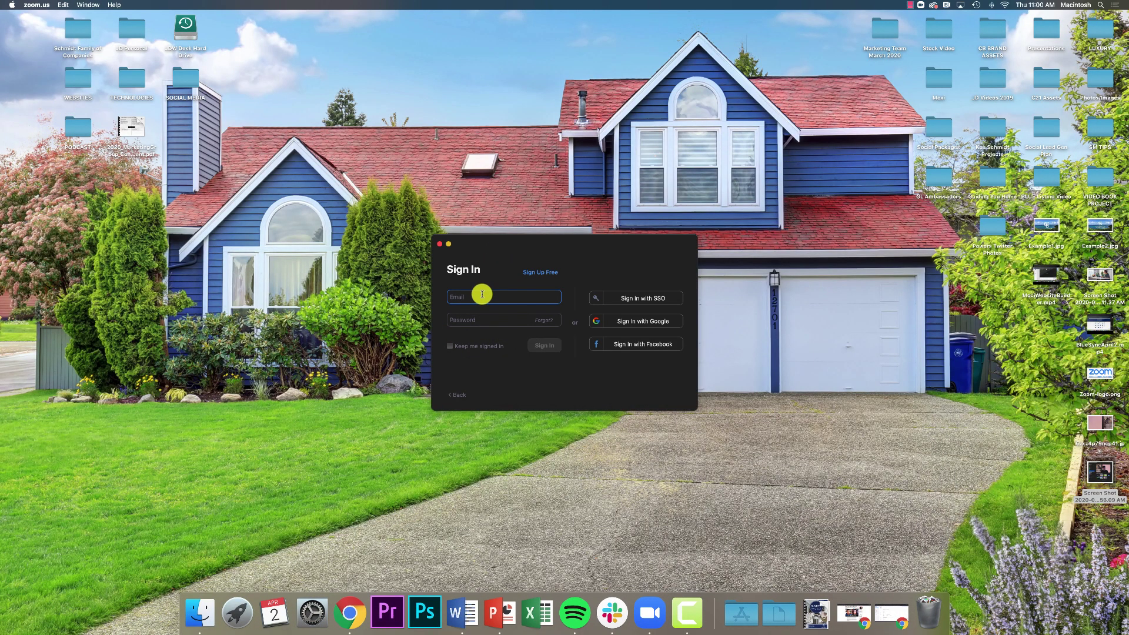
Enter the account e-mail and password in the desktop app's Sign In window and submit.
{"action": "key", "text": "Tab"}
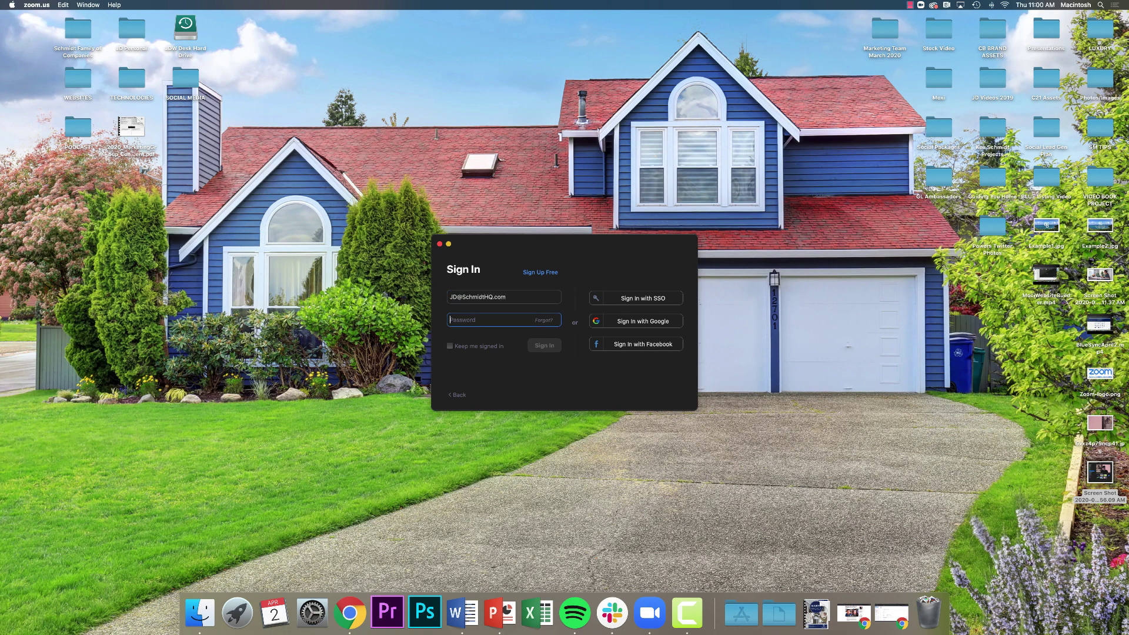
{"action": "type", "text": "*"}
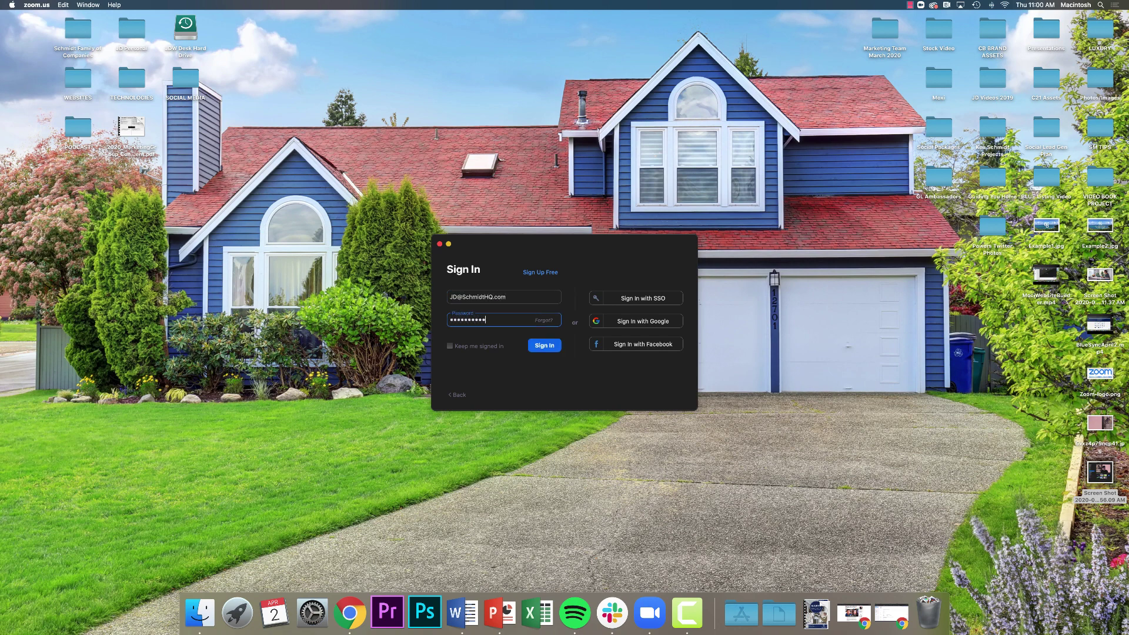
{"action": "type", "text": "*********"}
{"action": "key", "text": "Return"}
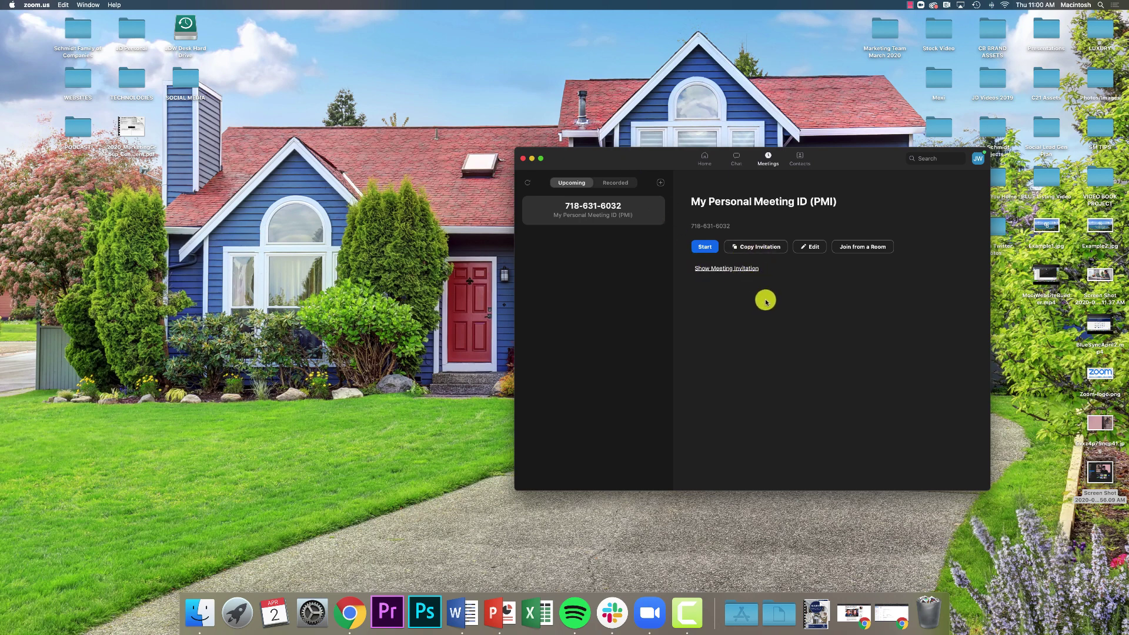
Show the Personal Meeting ID invitation text and copy the invitation to the clipboard.
{"action": "left_click", "coordinate": [725, 266]}
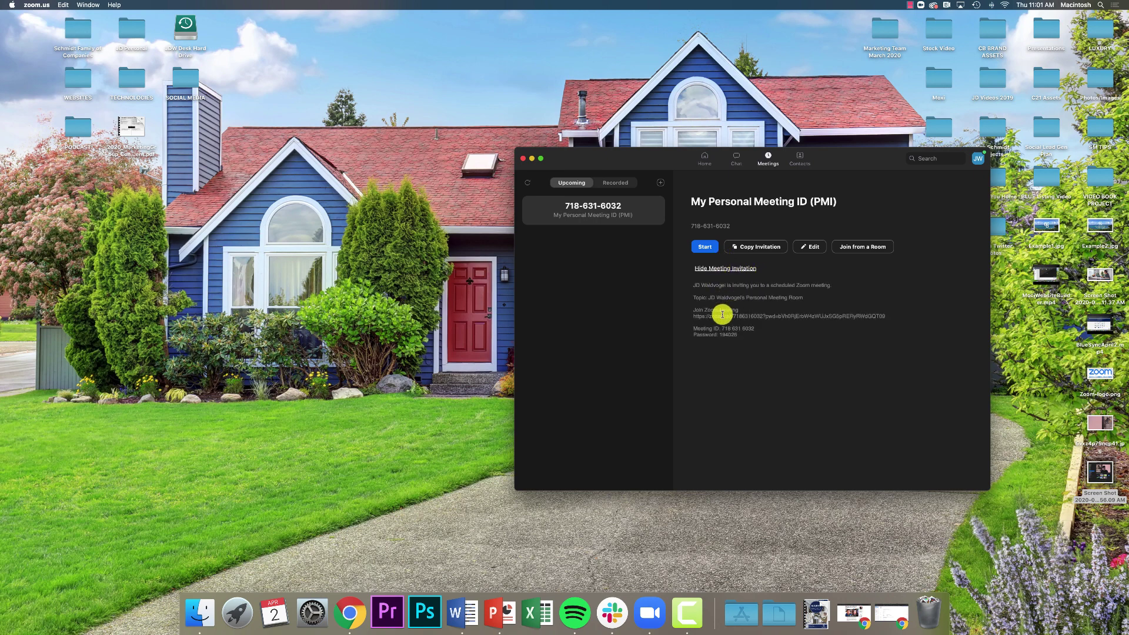
{"action": "left_click", "coordinate": [707, 269]}
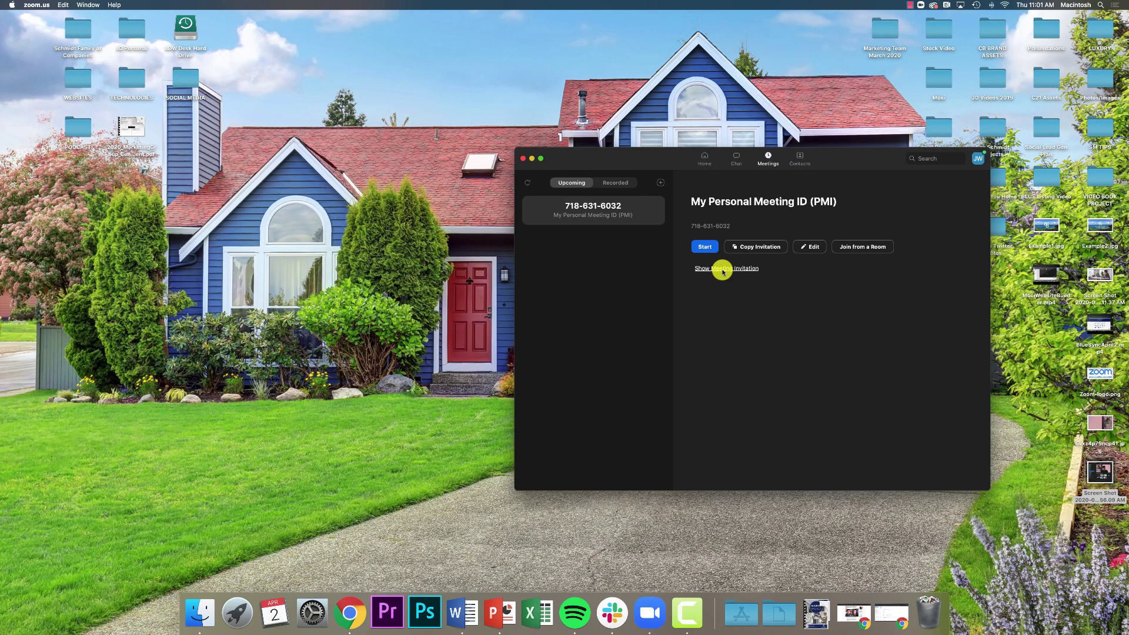
{"action": "left_click", "coordinate": [707, 268]}
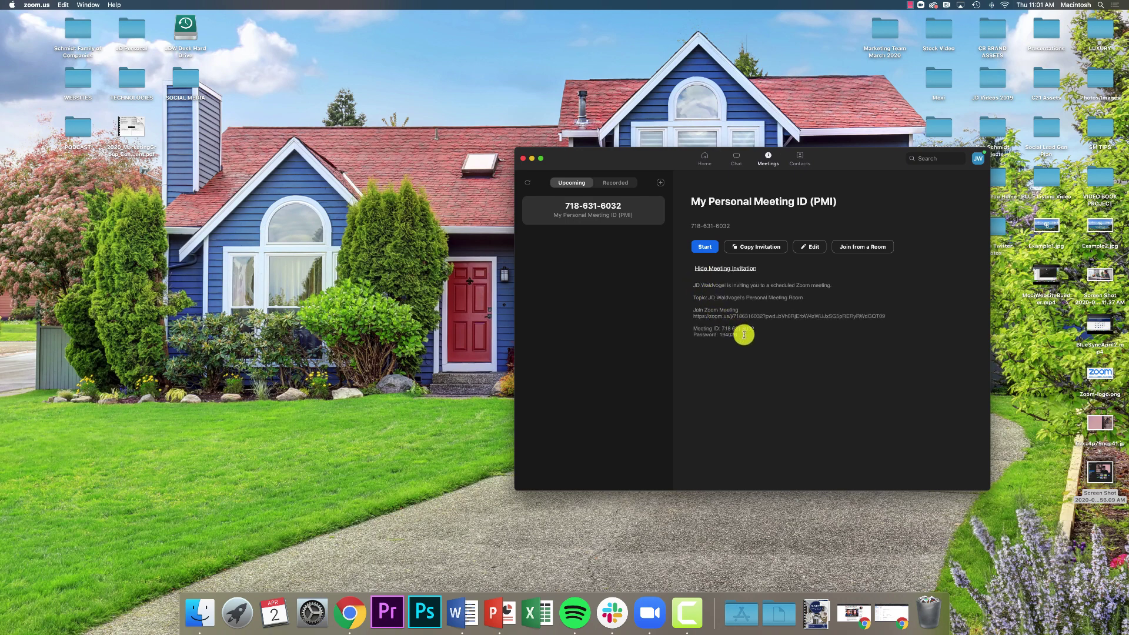
{"action": "left_click", "coordinate": [757, 249]}
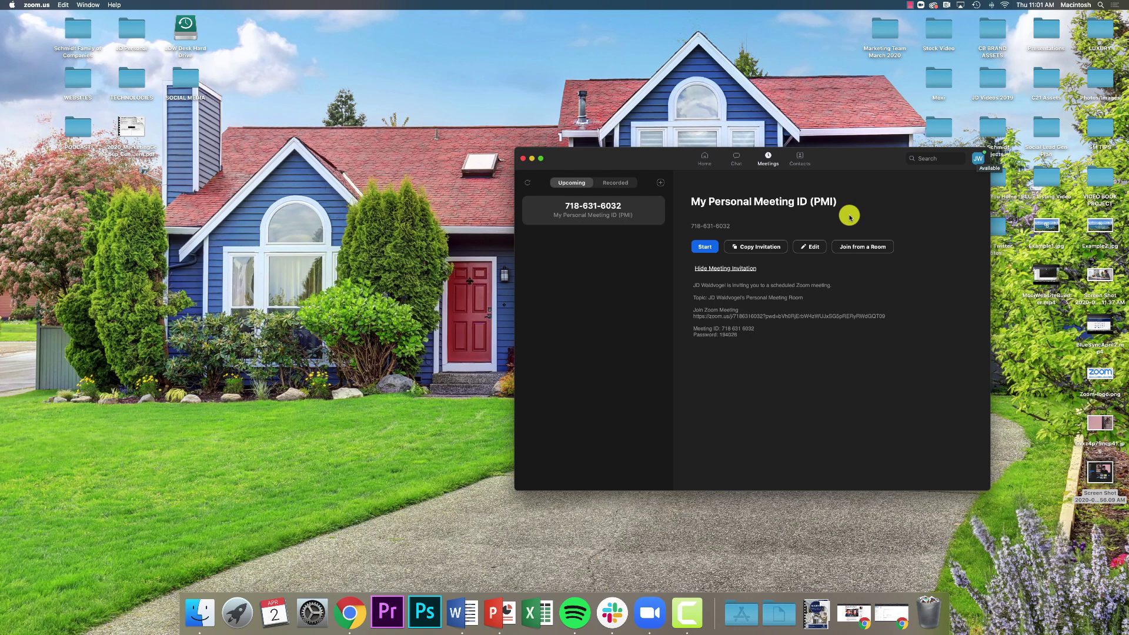
Start the personal meeting with computer audio and video, then end it for all.
{"action": "left_click", "coordinate": [708, 246]}
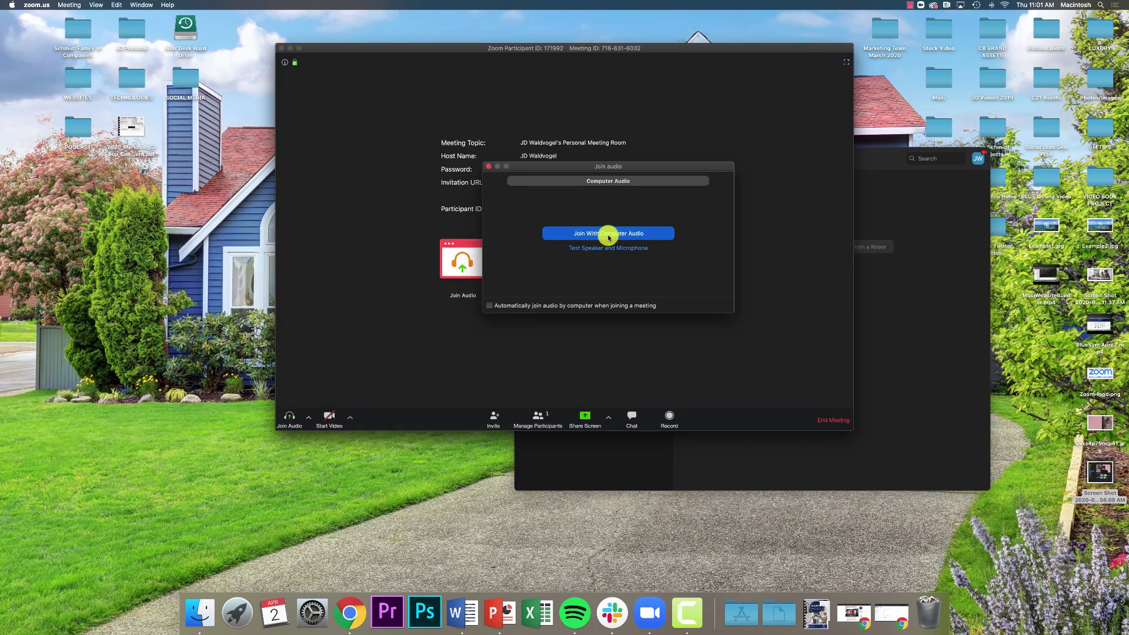
{"action": "left_click", "coordinate": [609, 234]}
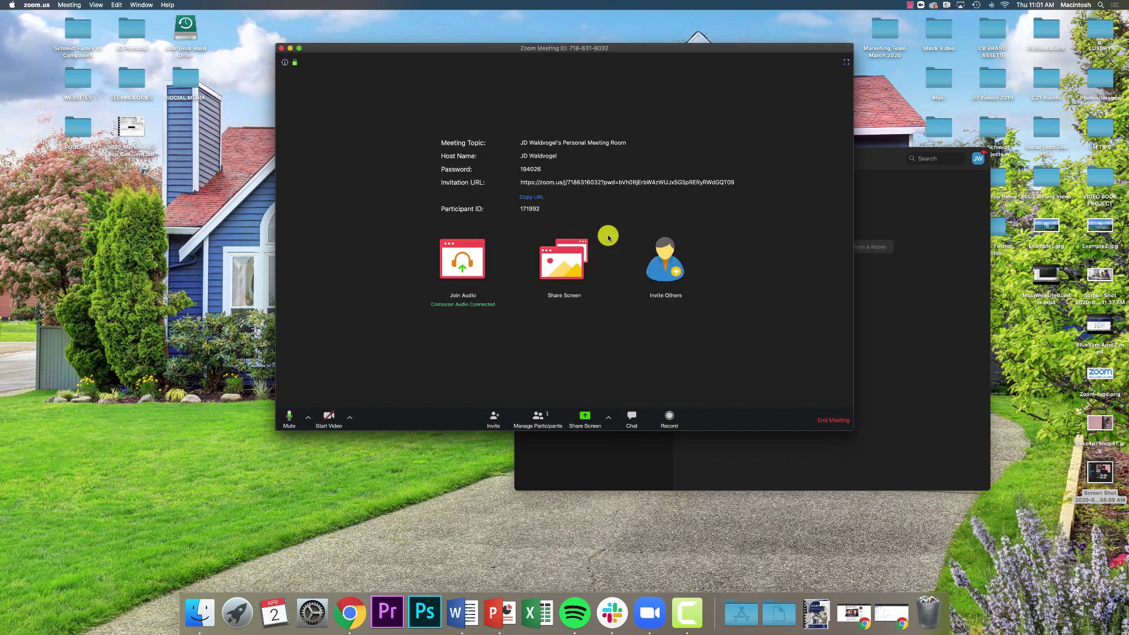
{"action": "left_click", "coordinate": [331, 428]}
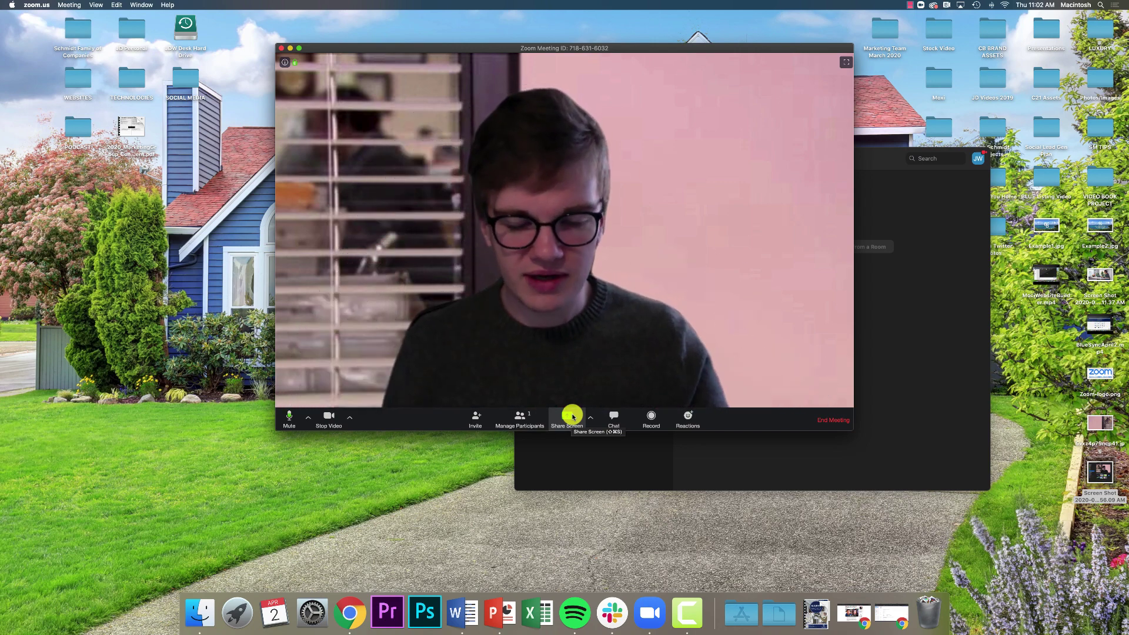
{"action": "left_click", "coordinate": [834, 422]}
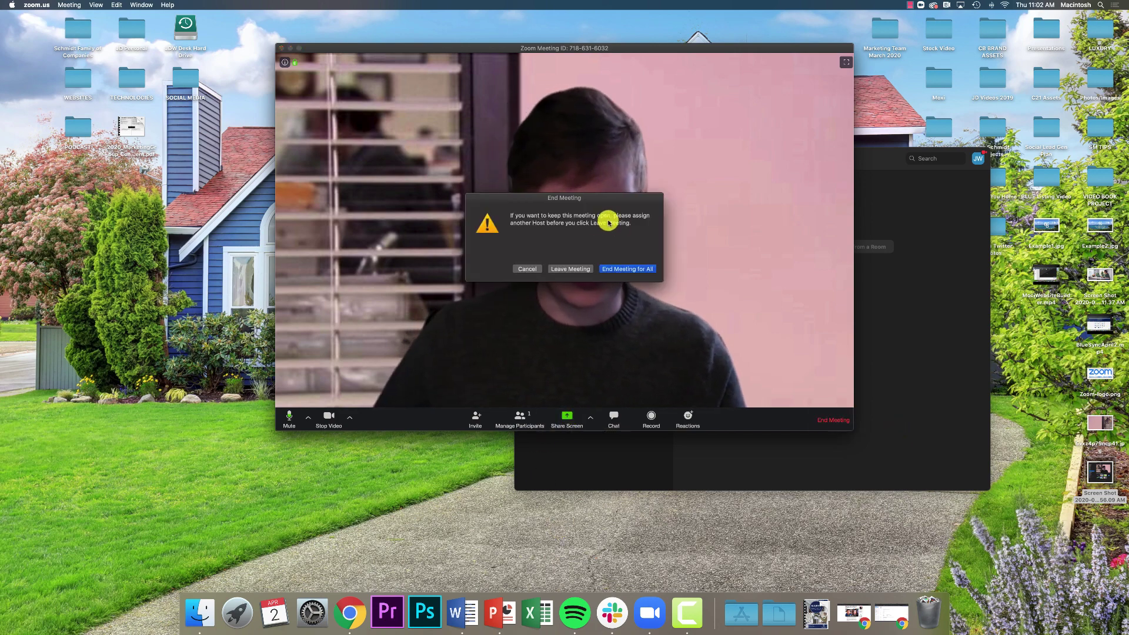
{"action": "left_click", "coordinate": [622, 269]}
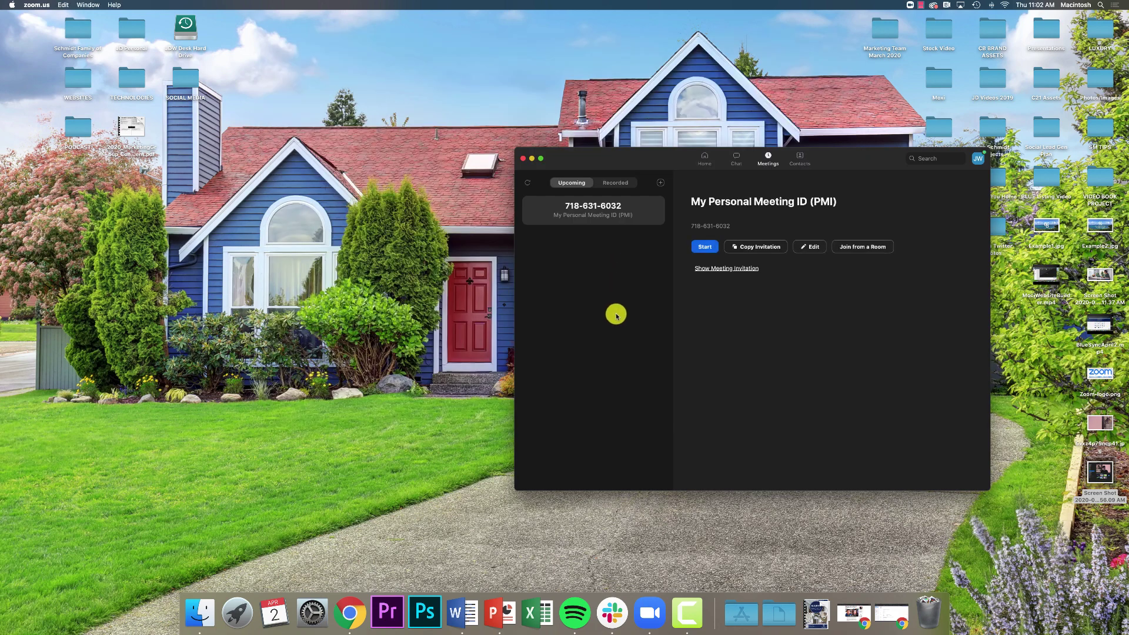
Back in Chrome, choose HOST A MEETING > With Video On to reach the Launch Meeting page.
{"action": "left_click", "coordinate": [892, 614]}
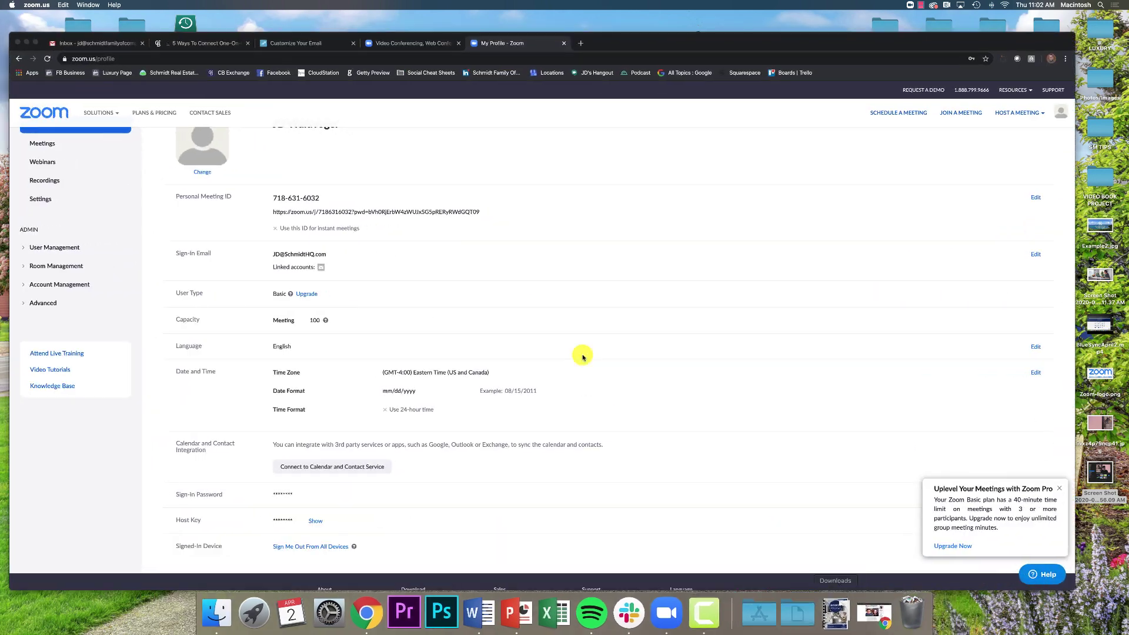
{"action": "scroll", "coordinate": [517, 315], "scroll_direction": "up", "scroll_amount": 2}
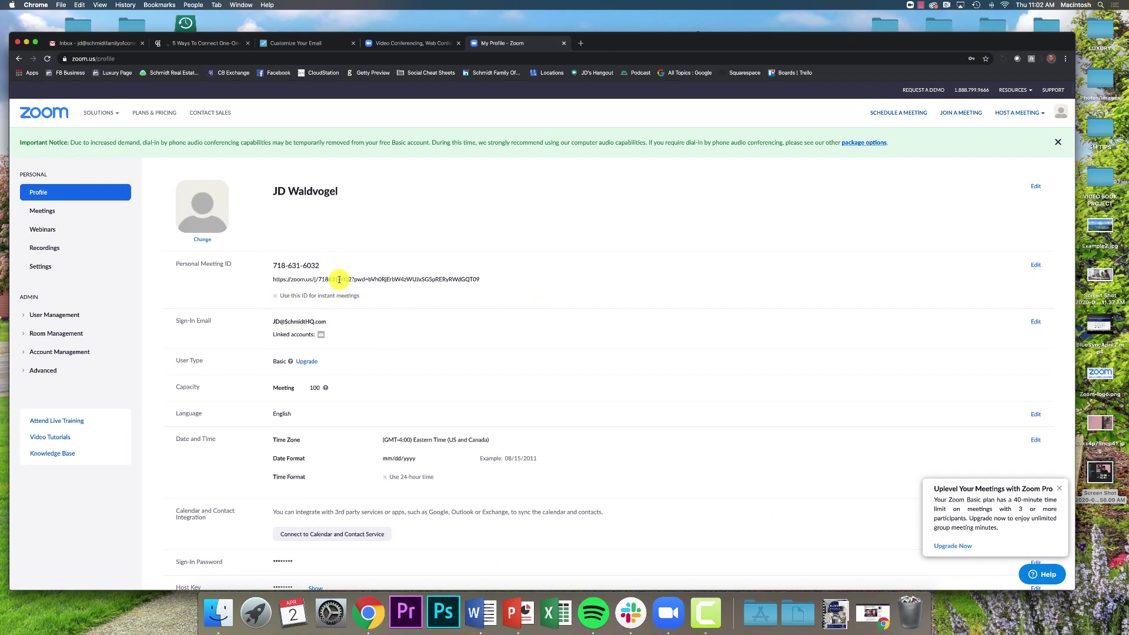
{"action": "mouse_move", "coordinate": [1007, 114]}
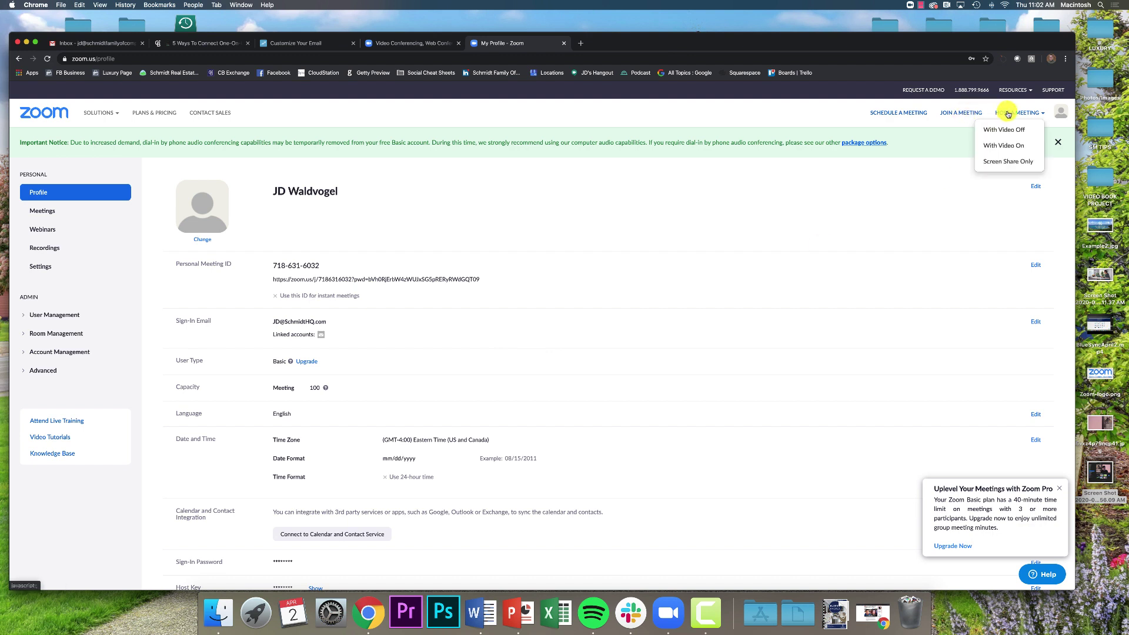
{"action": "left_click", "coordinate": [1004, 145]}
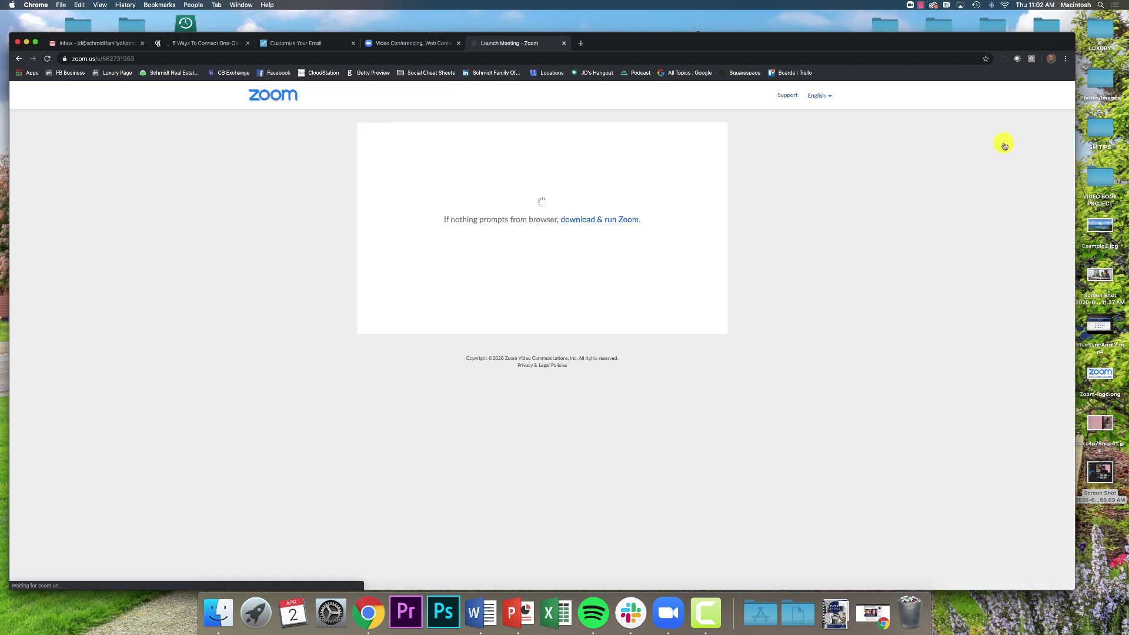